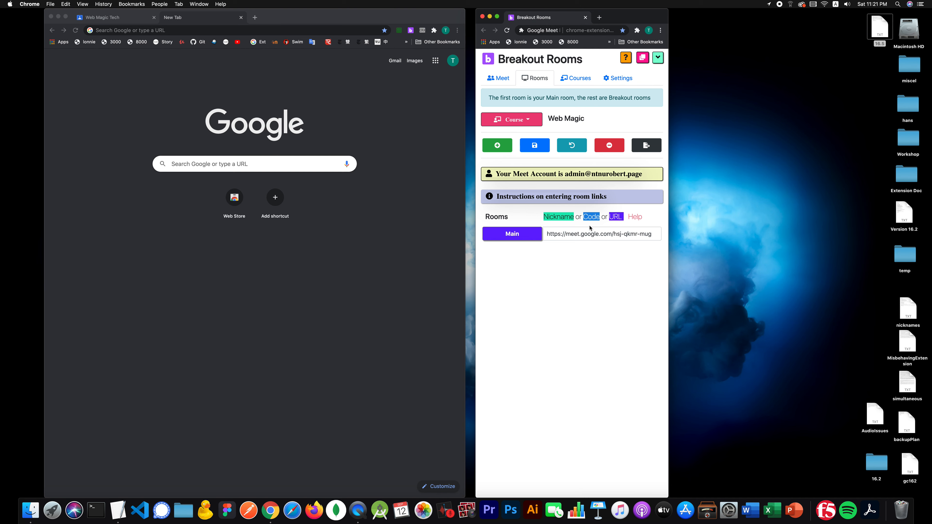
Step: Clear the Main room's link and add three new breakout rooms
triple_click(564, 235)
key(BackSpace)
click(508, 152)
click(508, 151)
click(509, 152)
Step: Name the new rooms 1, 2 and 3 and save, then try dragging Main below them
click(523, 250)
text(1)
click(522, 265)
text(2)
click(521, 285)
text(3)
click(534, 145)
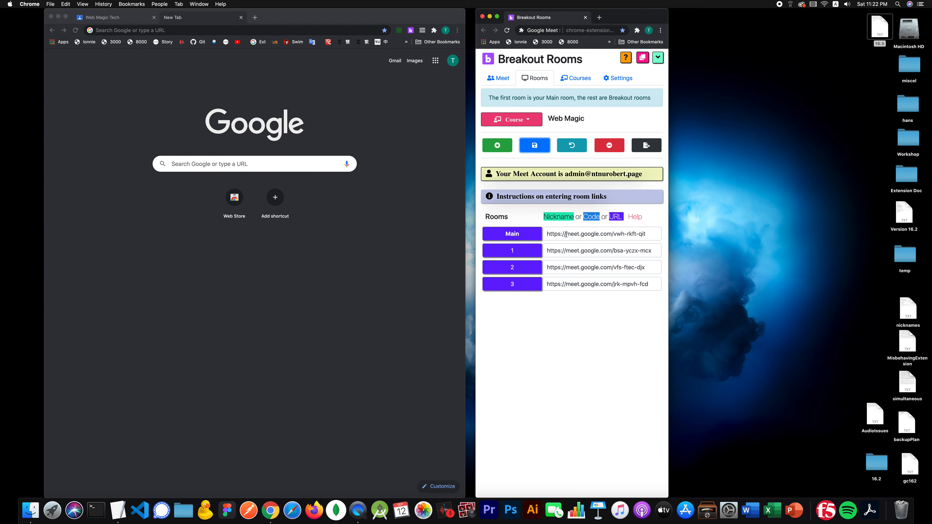
click(578, 236)
mouse_move(578, 236)
mouse_down()
mouse_move(578, 282)
mouse_move(578, 225)
mouse_move(584, 232)
mouse_up()
triple_click(586, 234)
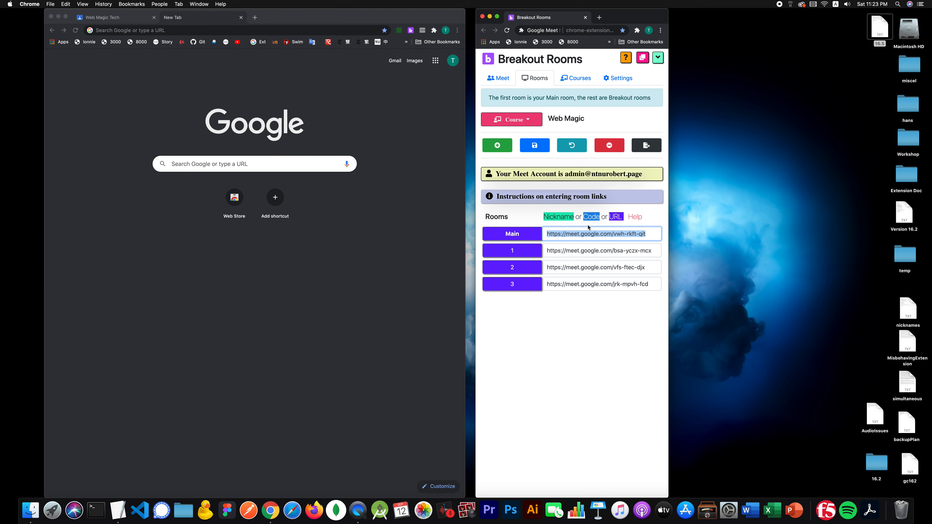
click(611, 234)
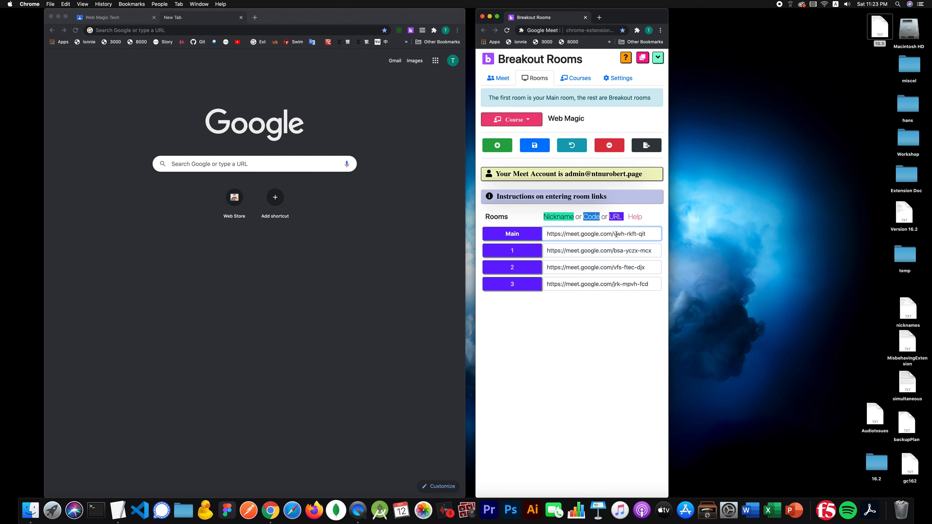
key(super+BackSpace)
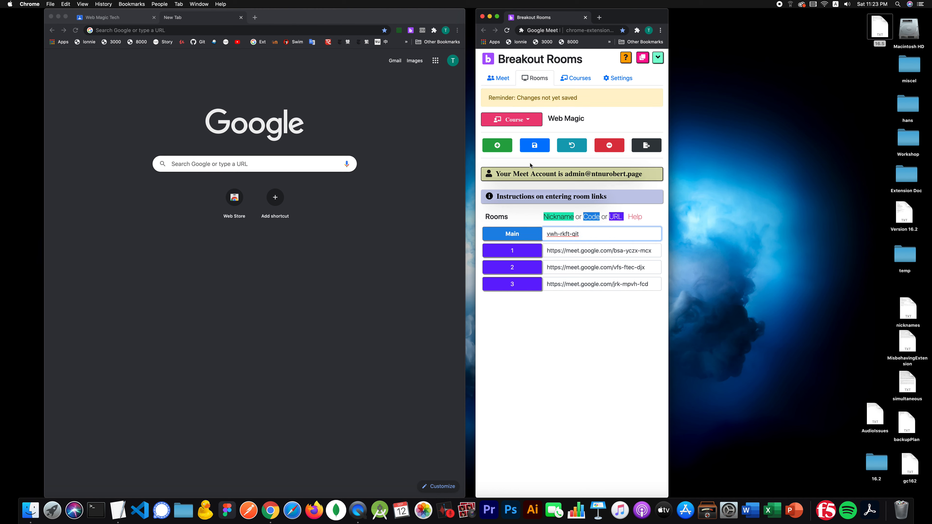
click(540, 150)
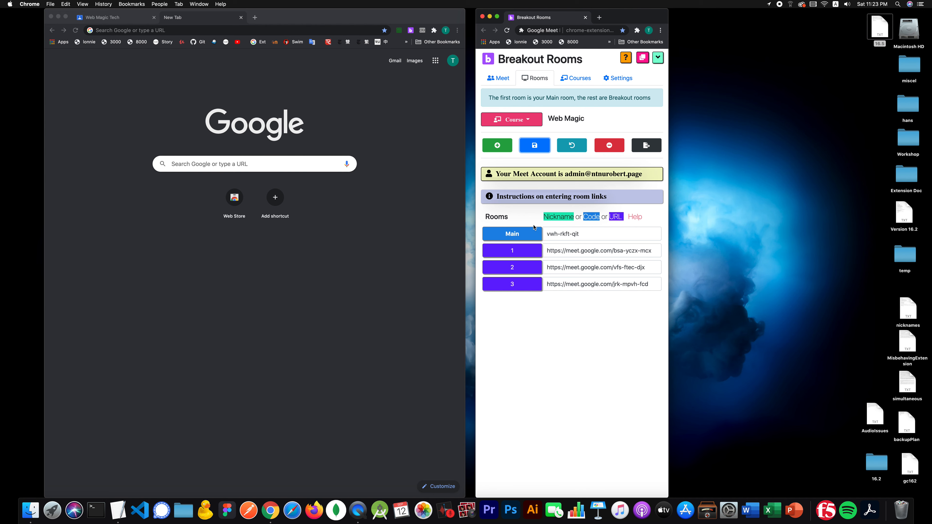
Step: Replace the Main and room 1–3 entries with robbie, robbie1, robbie2, robbie3 and save
triple_click(559, 238)
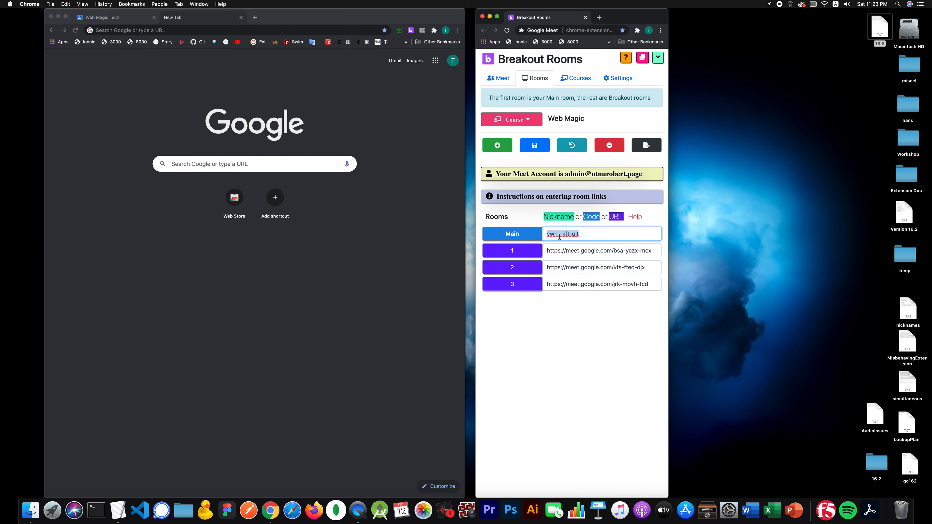
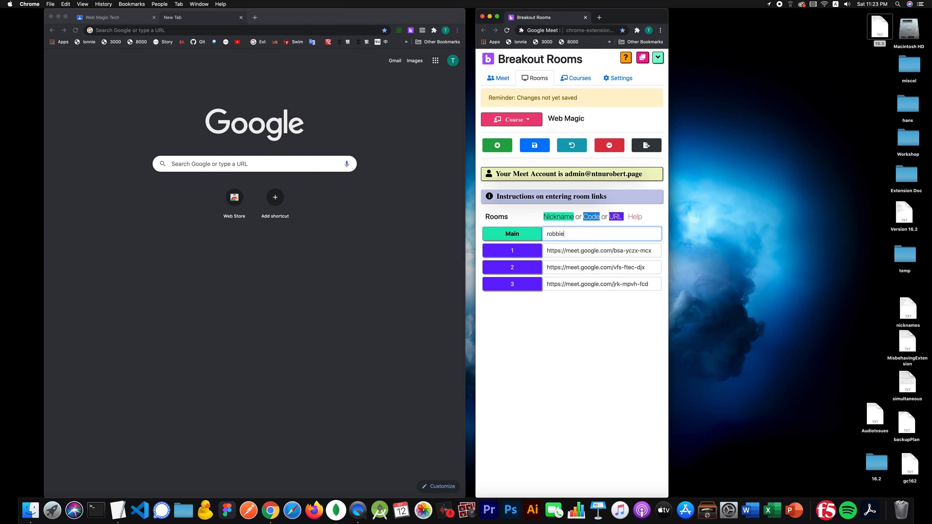
key(Tab)
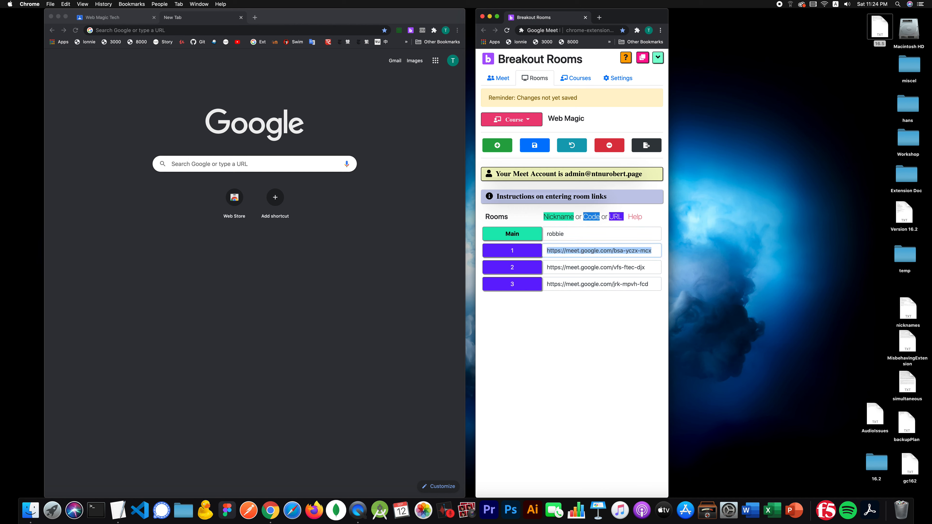
key(Tab)
key(Tab)
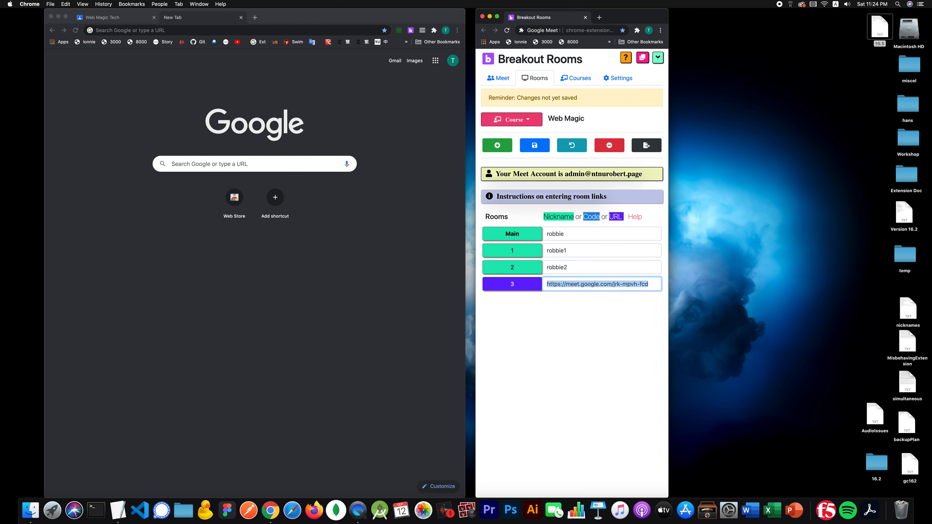
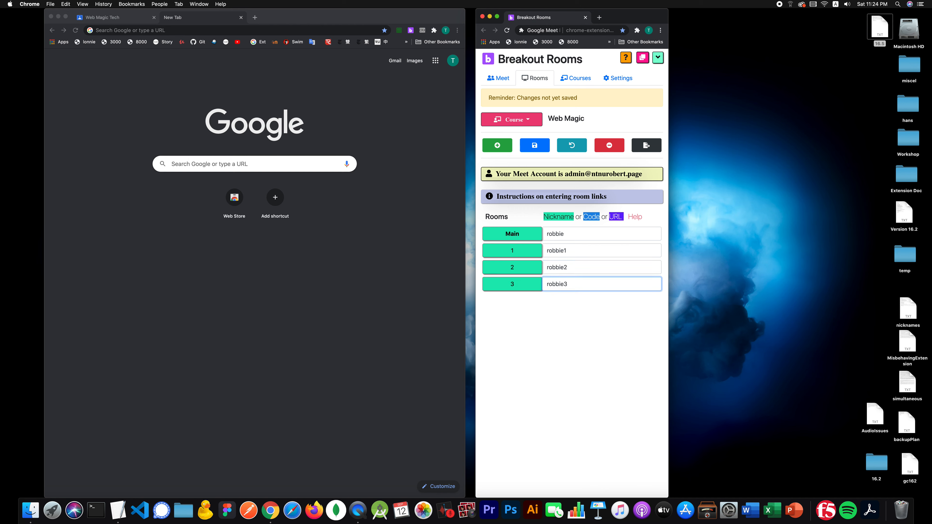
click(536, 149)
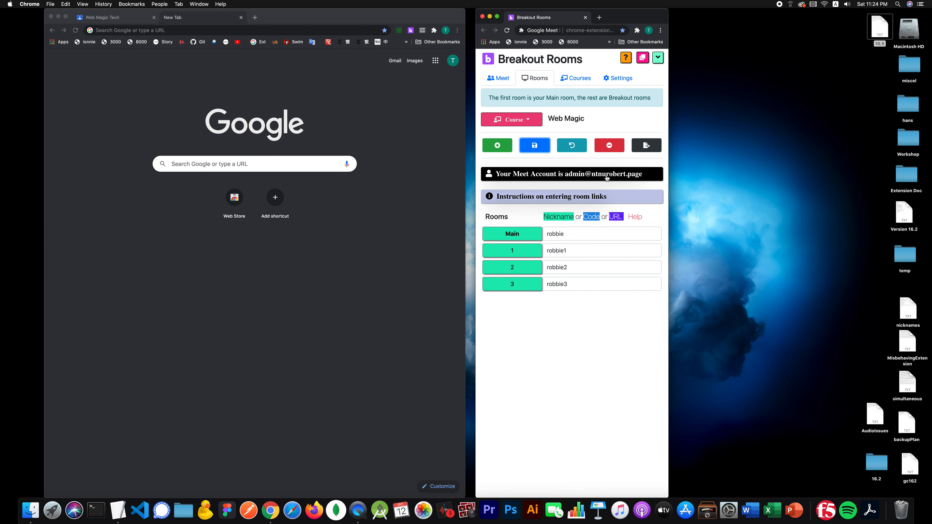
double_click(558, 234)
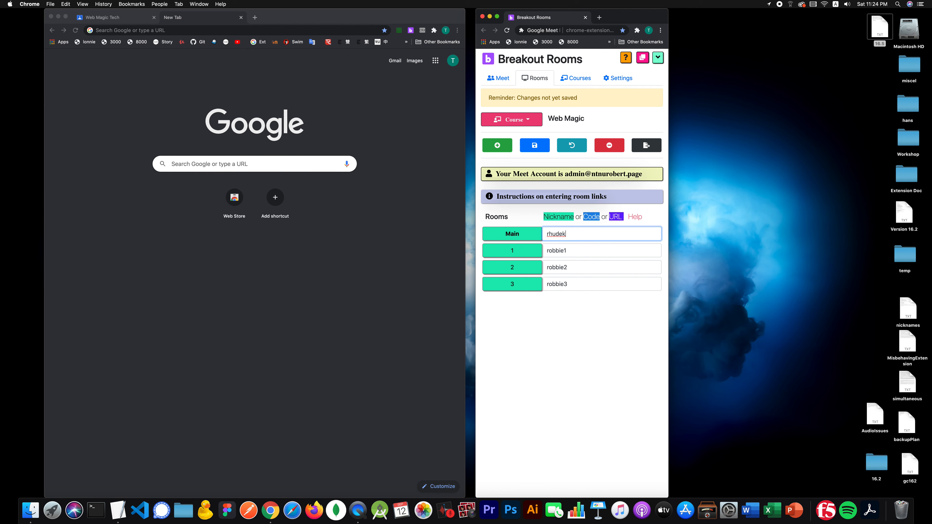
key(Tab)
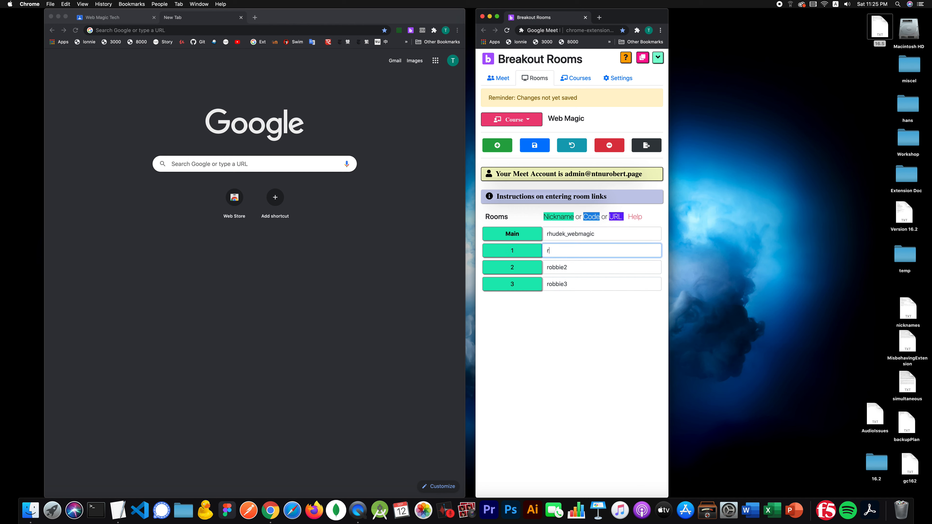
Step: Copy room 1's nickname into rooms 2 and 3, adjust their trailing numbers, and save
double_click(561, 251)
key(super+c)
double_click(579, 265)
key(super+v)
double_click(565, 283)
key(super+v)
click(610, 266)
key(BackSpace)
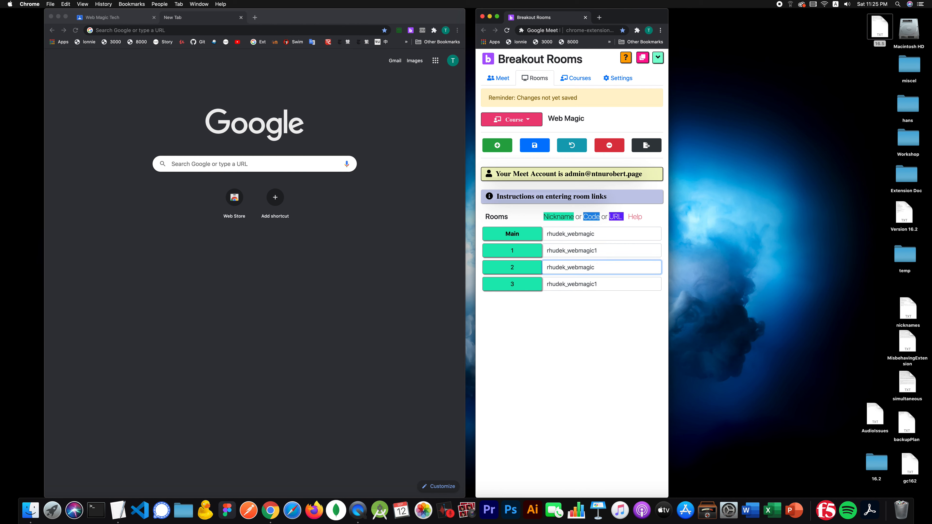
click(612, 283)
key(BackSpace)
text(3)
click(541, 149)
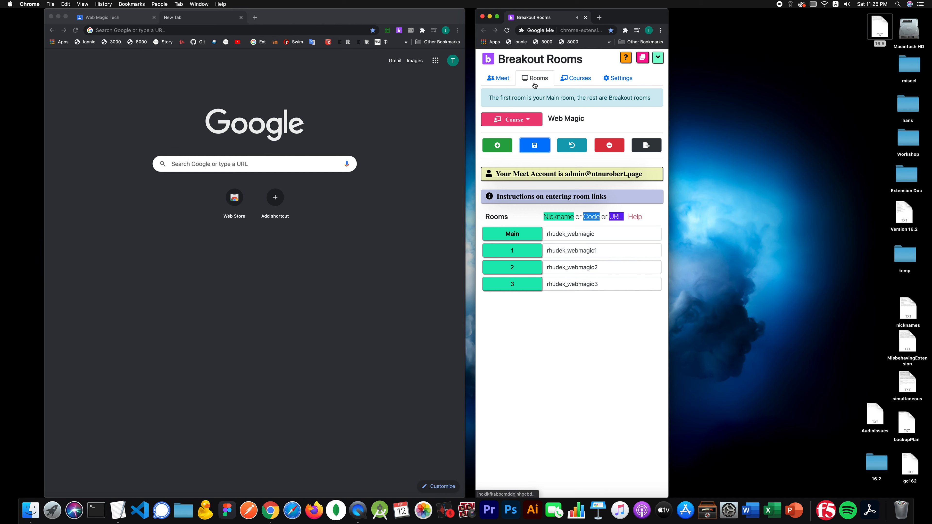
Step: Copy the Web Magic class's Meet link from Classroom and paste it over Main's nickname
click(506, 82)
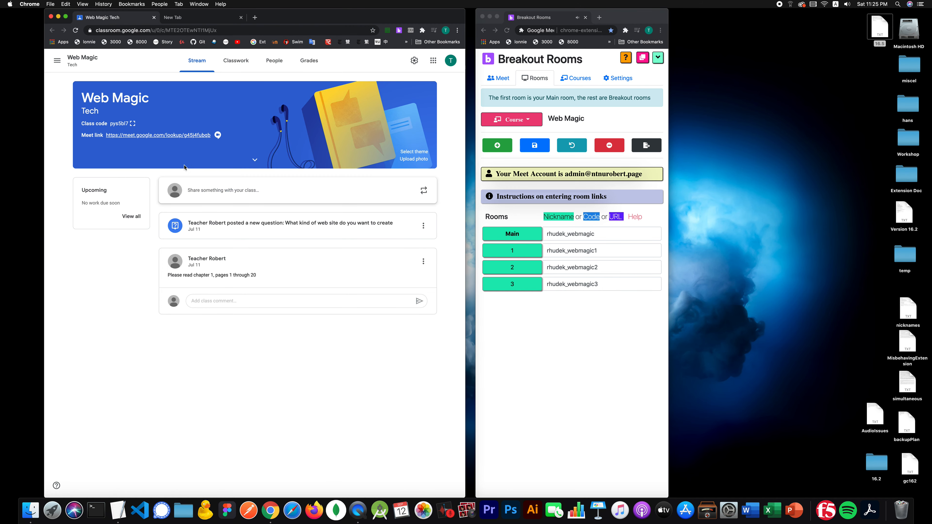
drag(210, 136, 107, 135)
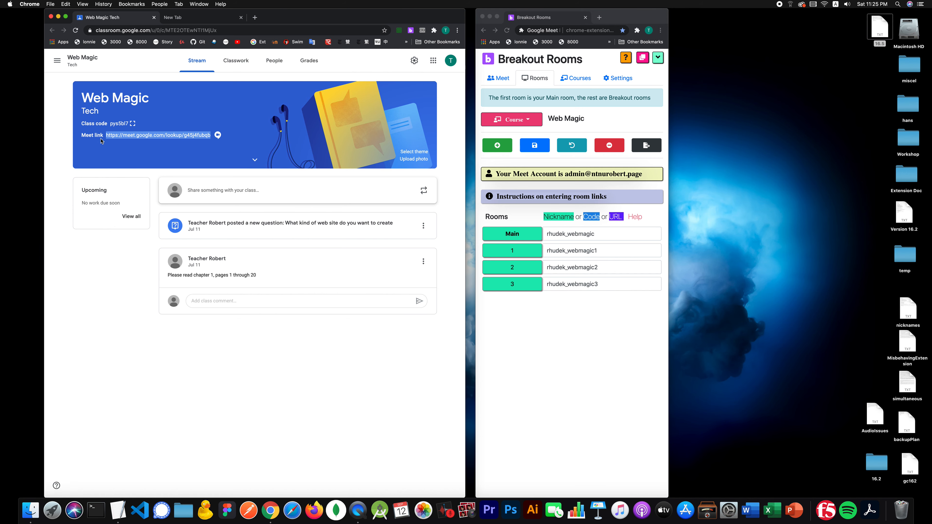
double_click(567, 234)
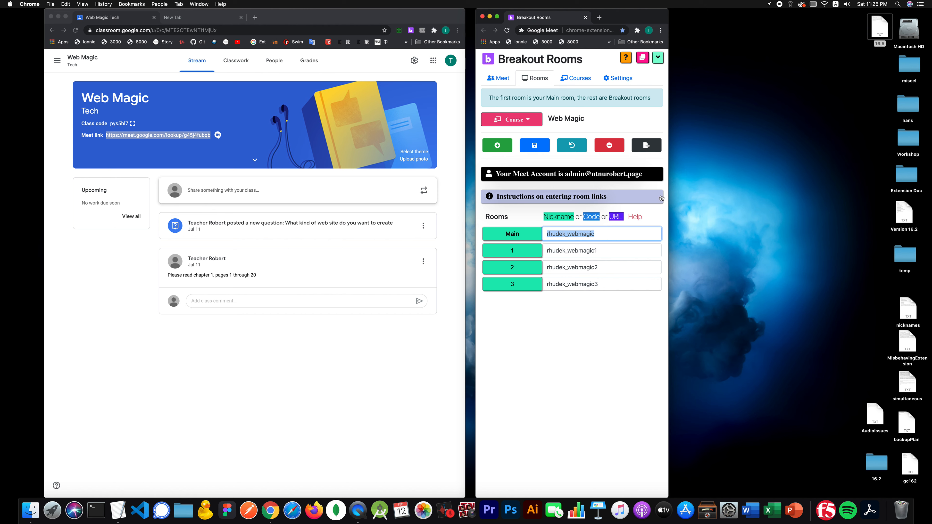
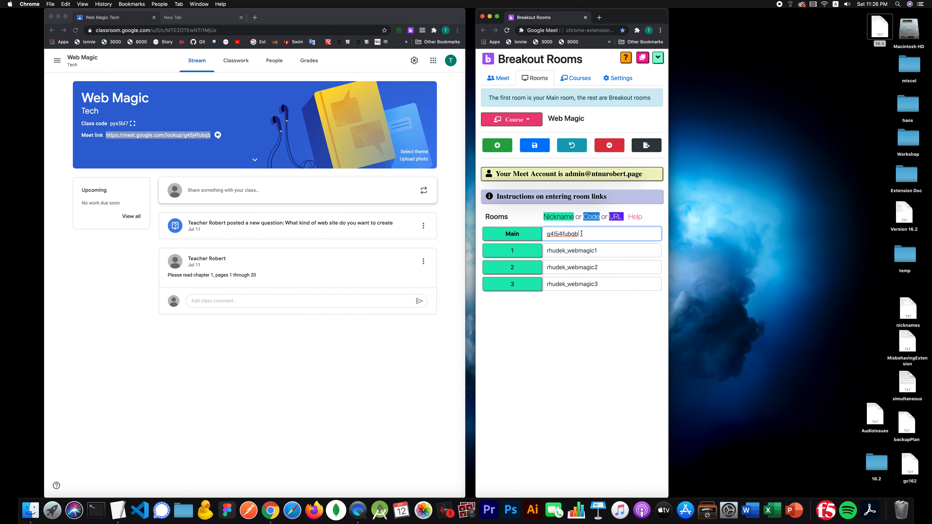
Step: Commit the Main room entry and switch to the Meet controls view
click(567, 312)
click(498, 78)
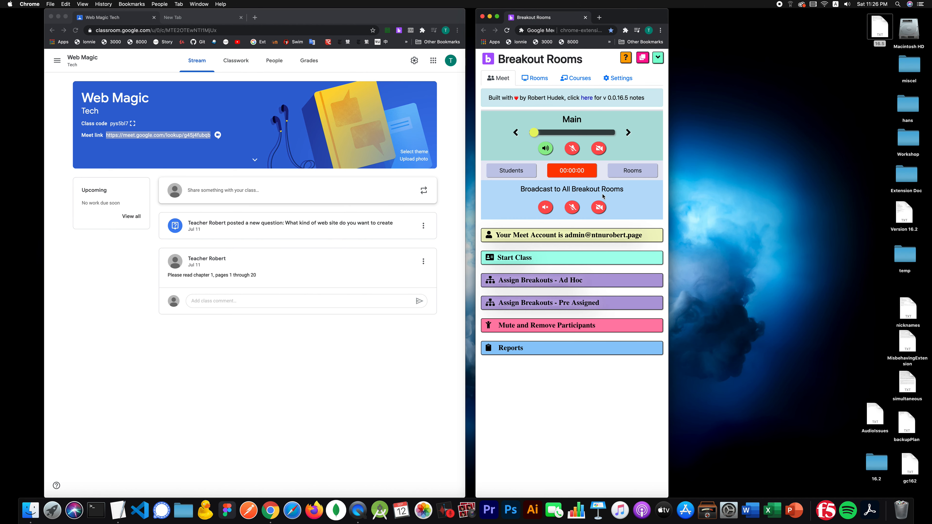